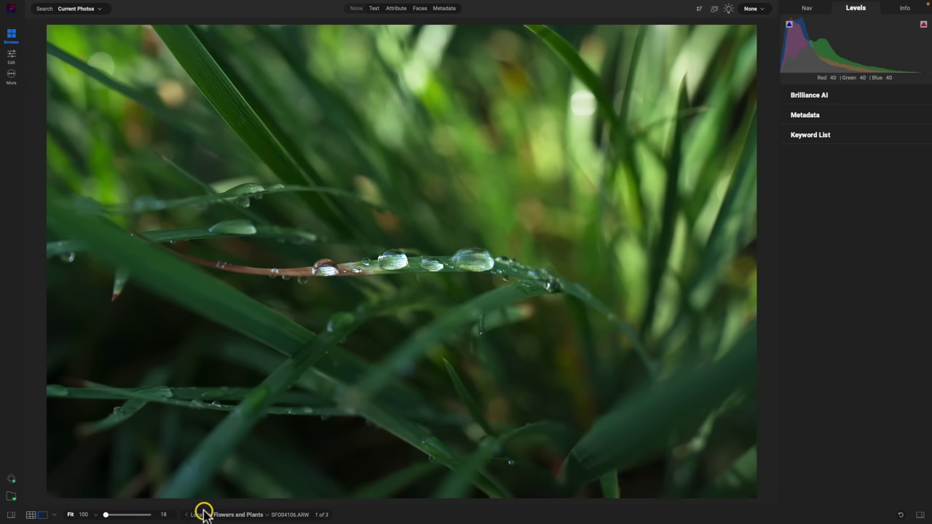
Return to the current folder's photo grid.
{"action": "left_click", "coordinate": [266, 515]}
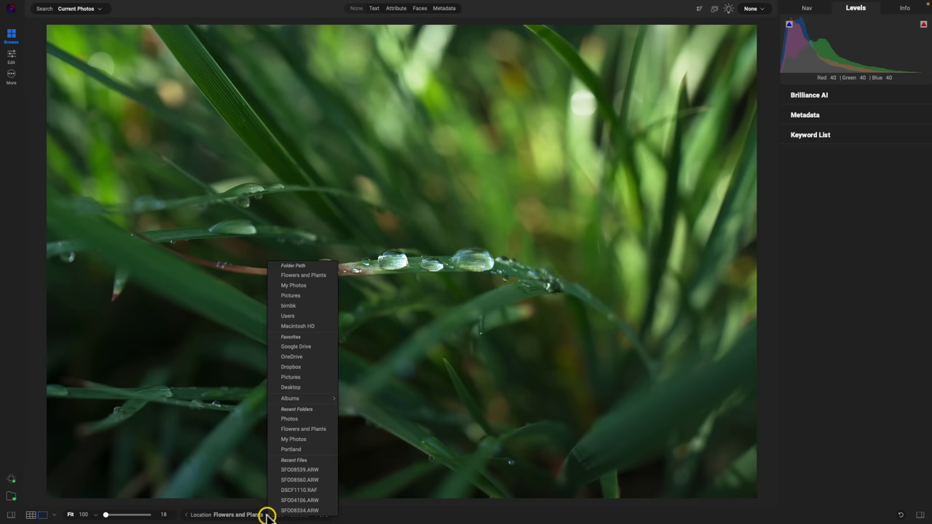
{"action": "left_click", "coordinate": [266, 516]}
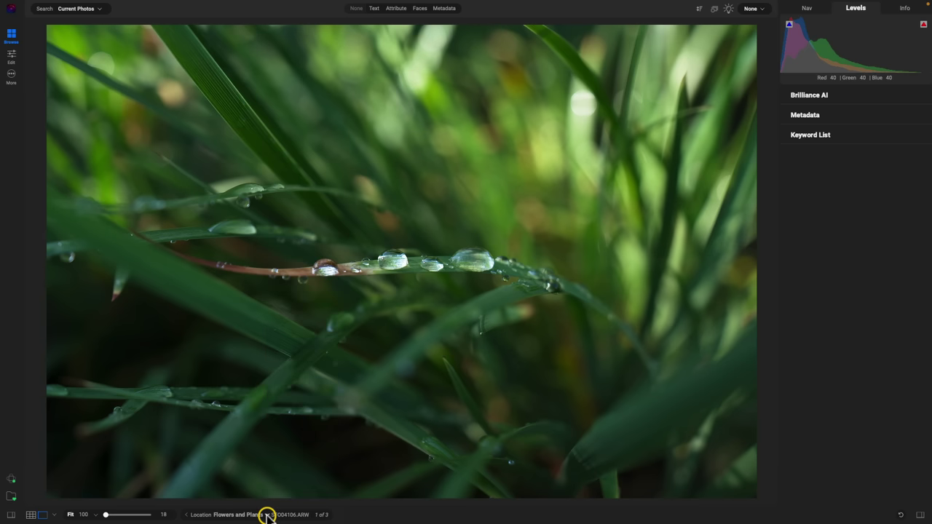
{"action": "left_click", "coordinate": [187, 515]}
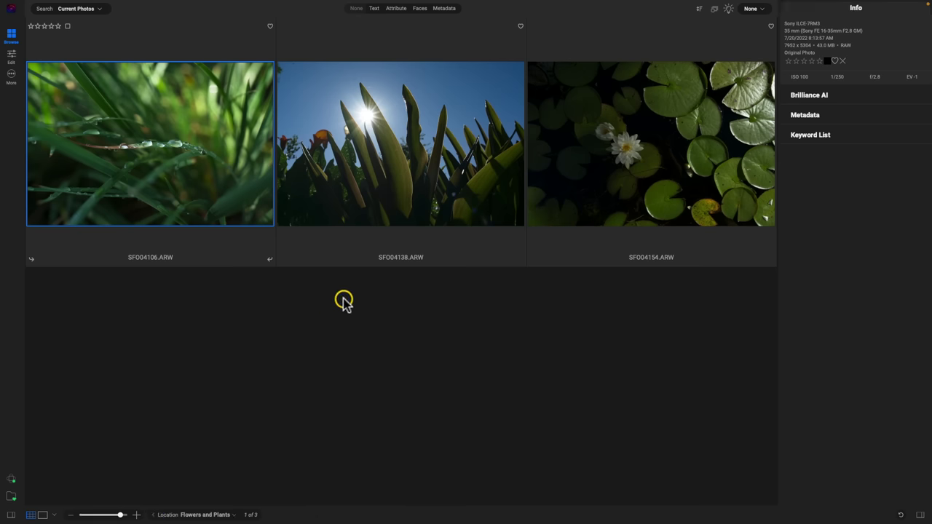
Go up to My Photos and open the Flowers and Plants album.
{"action": "left_click", "coordinate": [154, 515]}
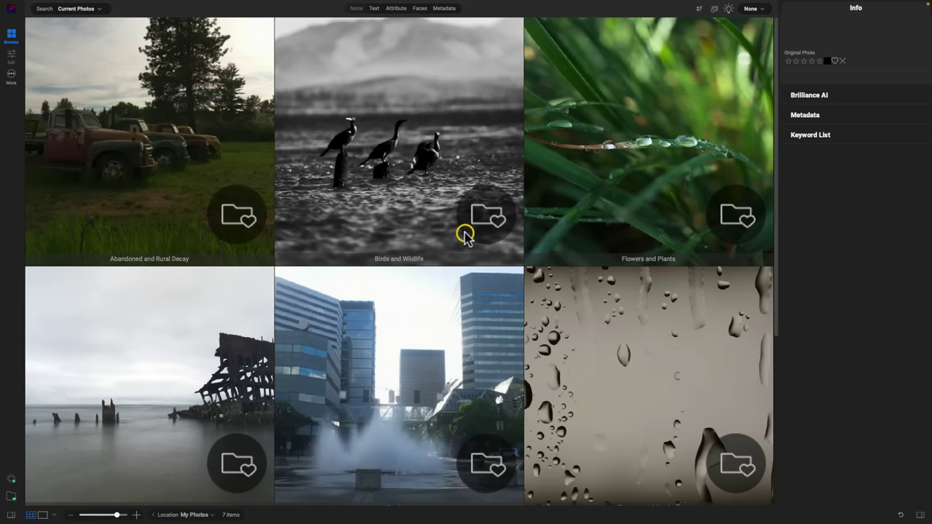
{"action": "left_click", "coordinate": [212, 515]}
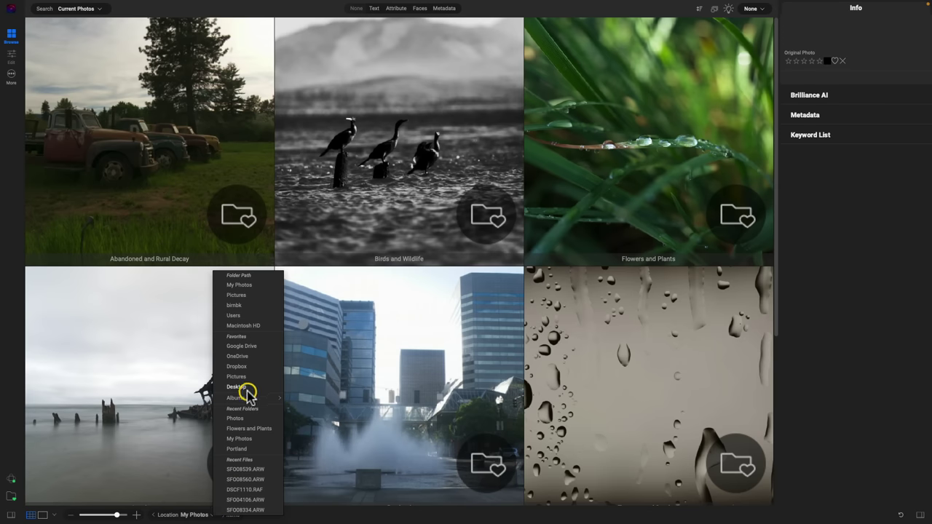
{"action": "mouse_move", "coordinate": [239, 399]}
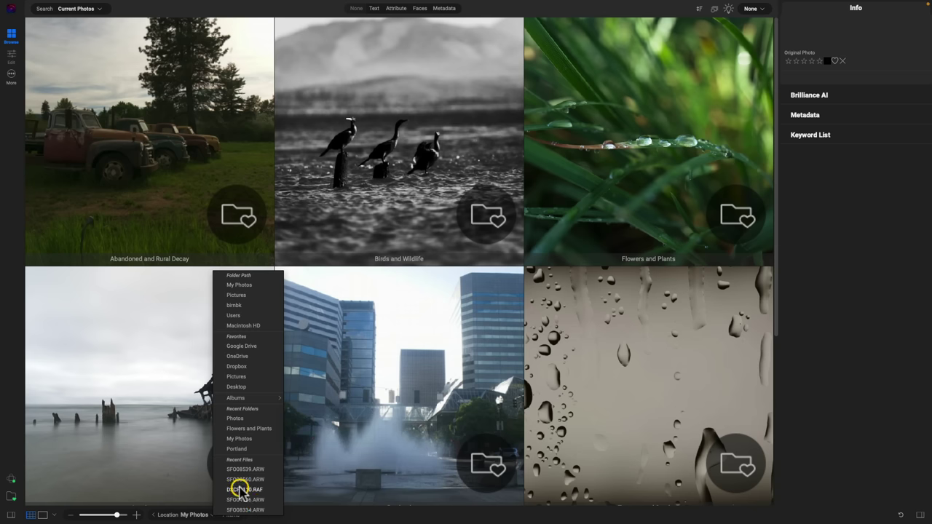
{"action": "left_click", "coordinate": [294, 516]}
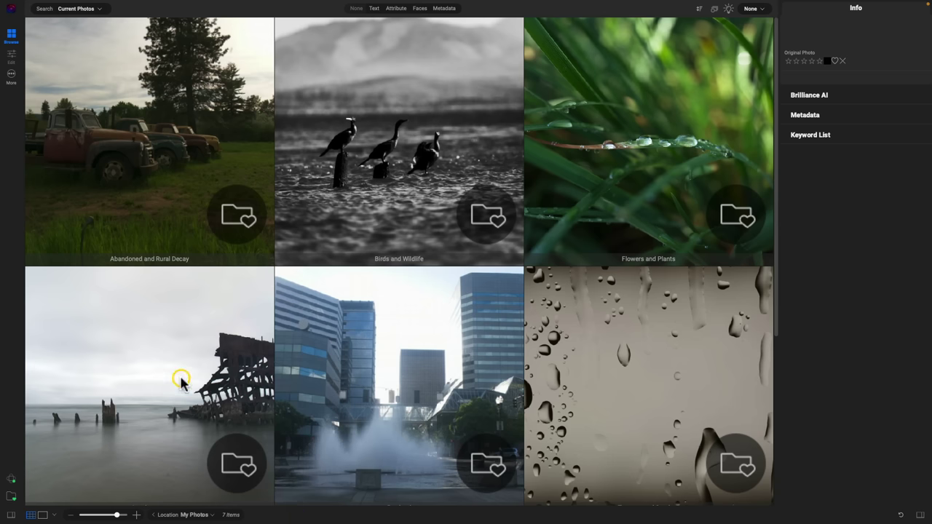
{"action": "left_click", "coordinate": [610, 127]}
{"action": "double_click", "coordinate": [610, 126]}
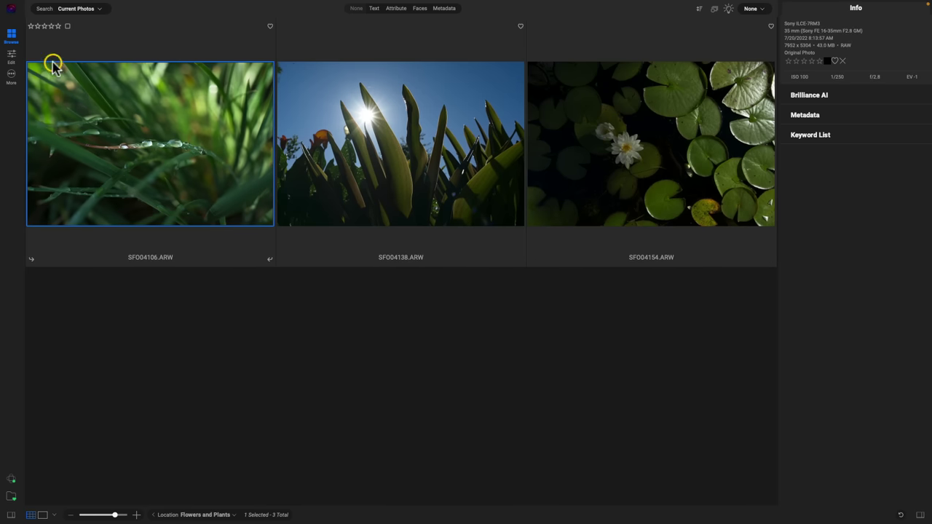
Open the grass photo SF004106.ARW in the Edit module.
{"action": "left_click", "coordinate": [11, 58]}
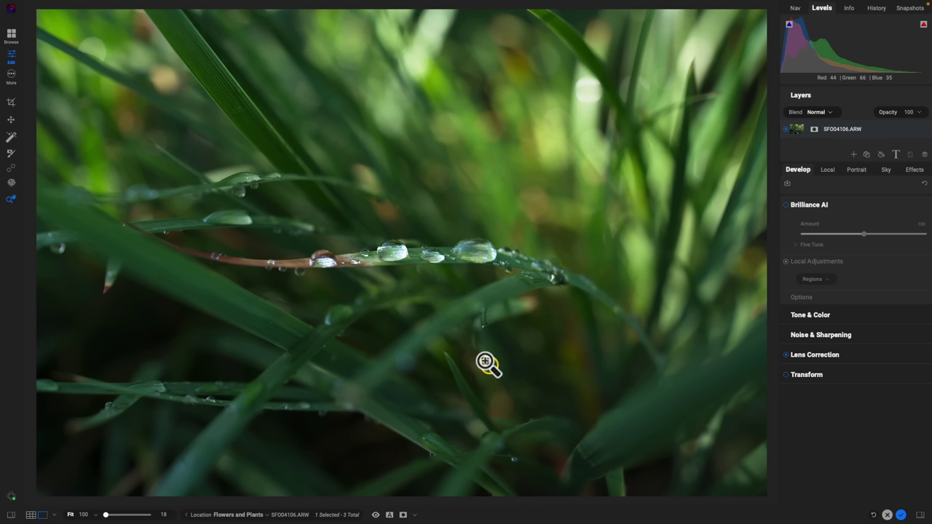
Add a Curves filter in Effects and raise the tone curve to brighten the grass photo.
{"action": "left_click", "coordinate": [914, 171]}
{"action": "left_click", "coordinate": [859, 204]}
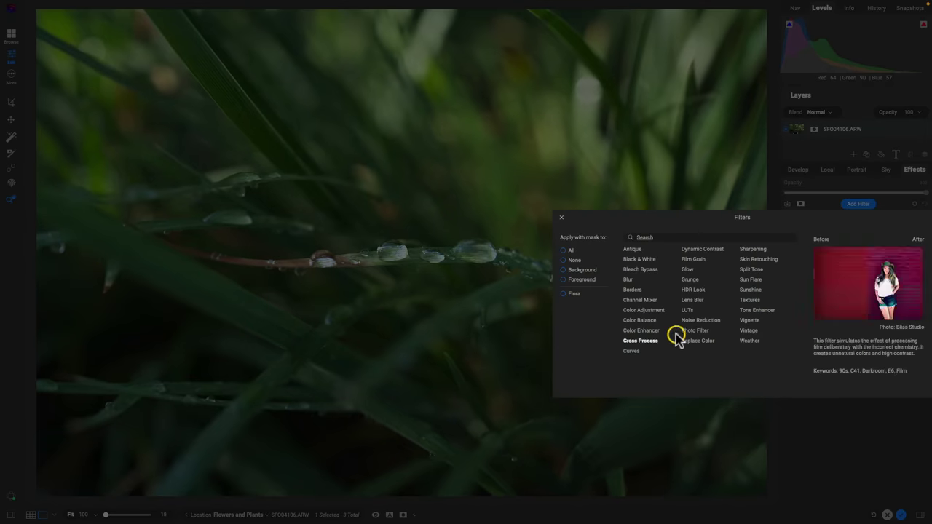
{"action": "left_click", "coordinate": [633, 351]}
{"action": "left_click", "coordinate": [830, 428]}
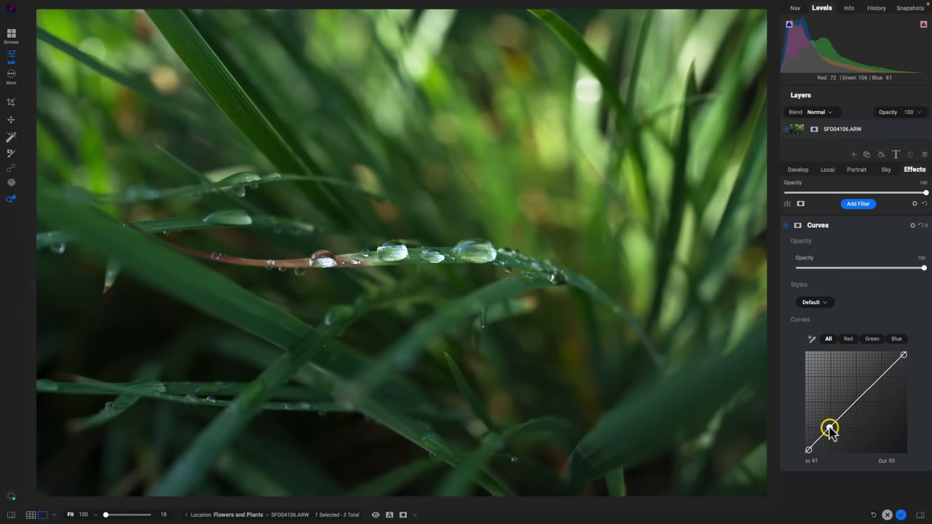
{"action": "left_click_drag", "start_coordinate": [855, 399], "coordinate": [856, 390]}
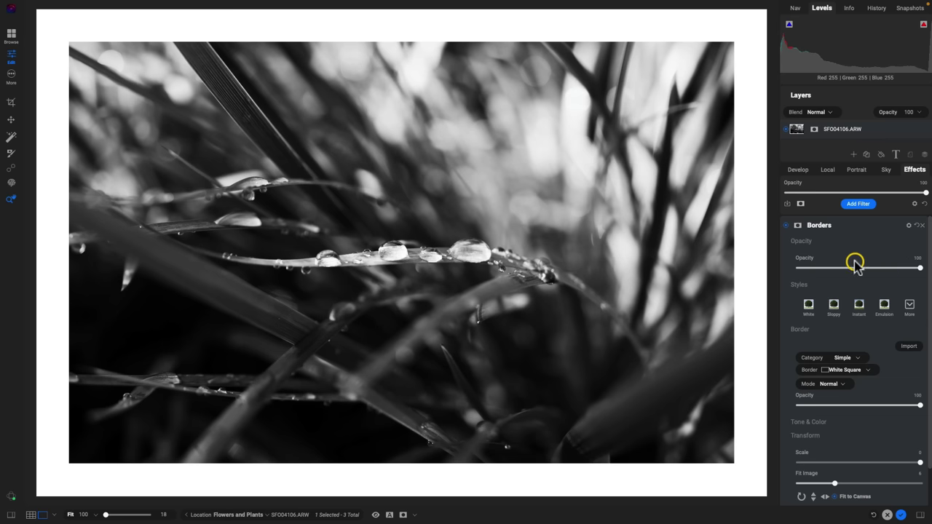
Switch the location to the Abandoned and Rural Decay album to open the trucks photo SF008560.ARW.
{"action": "left_click", "coordinate": [267, 515]}
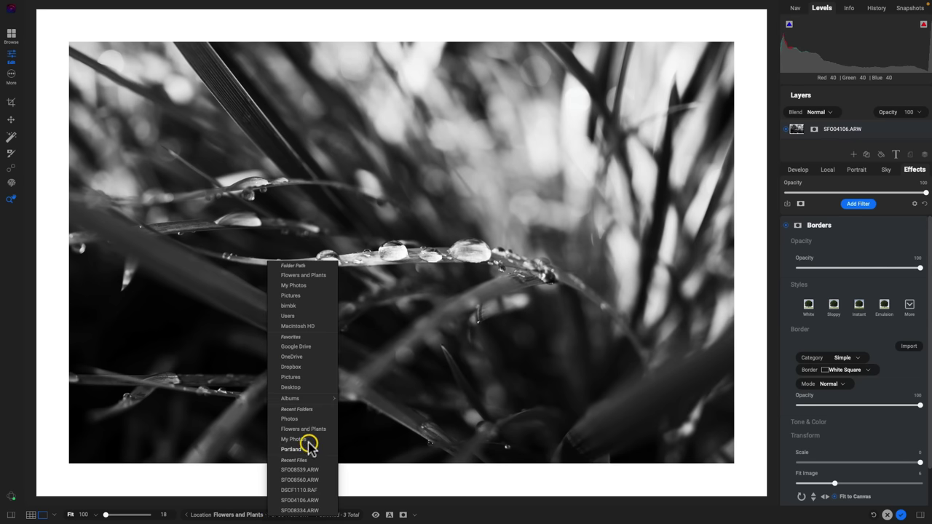
{"action": "mouse_move", "coordinate": [304, 398]}
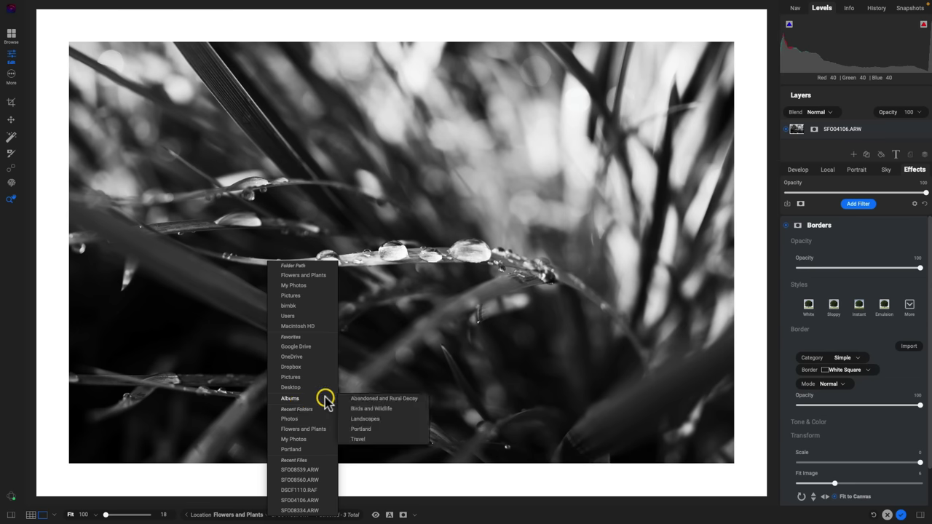
{"action": "left_click", "coordinate": [398, 400]}
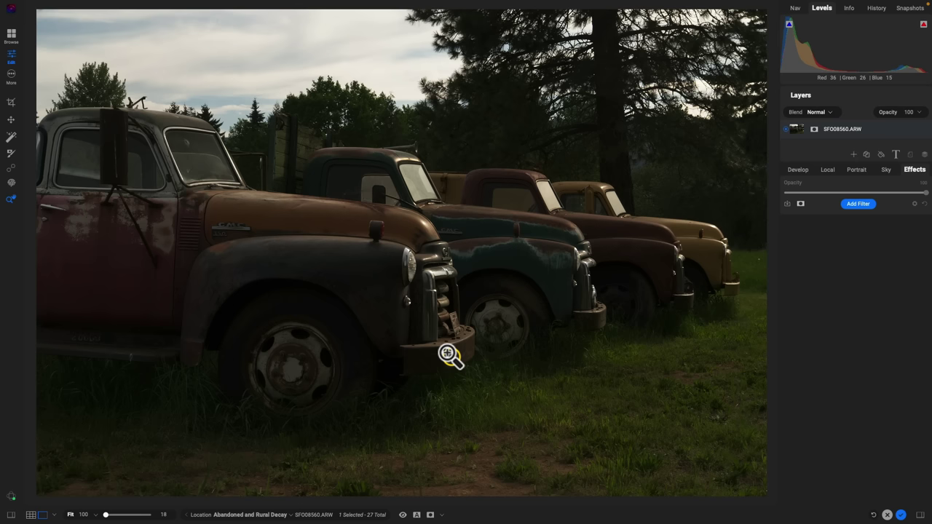
Paste the grass photo's Develop and Effects settings onto the trucks photo.
{"action": "key", "text": "super+v"}
{"action": "key", "text": "Return"}
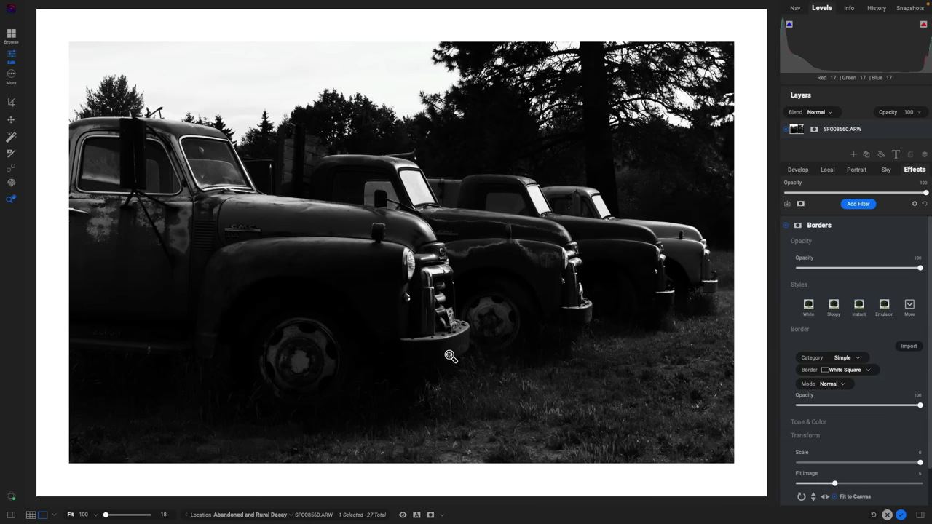
{"action": "left_click_drag", "start_coordinate": [450, 356], "coordinate": [504, 308]}
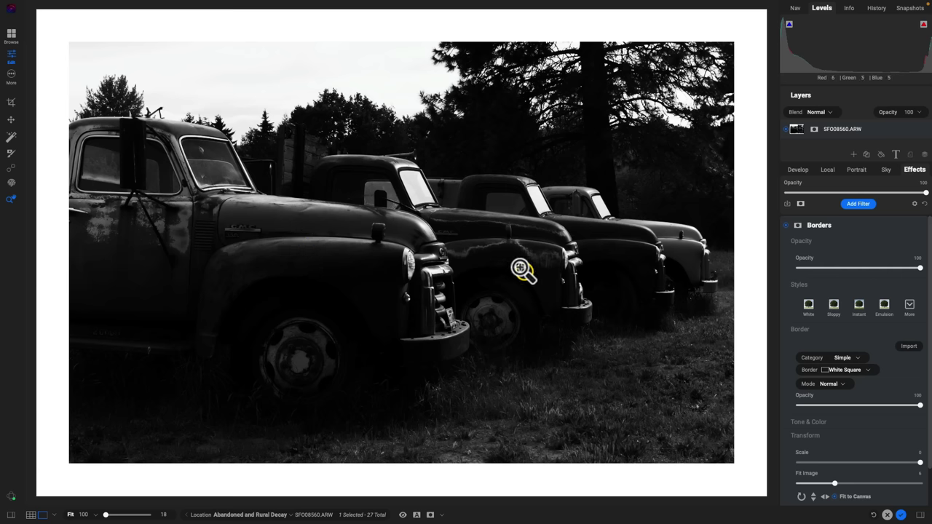
{"action": "key", "text": "b"}
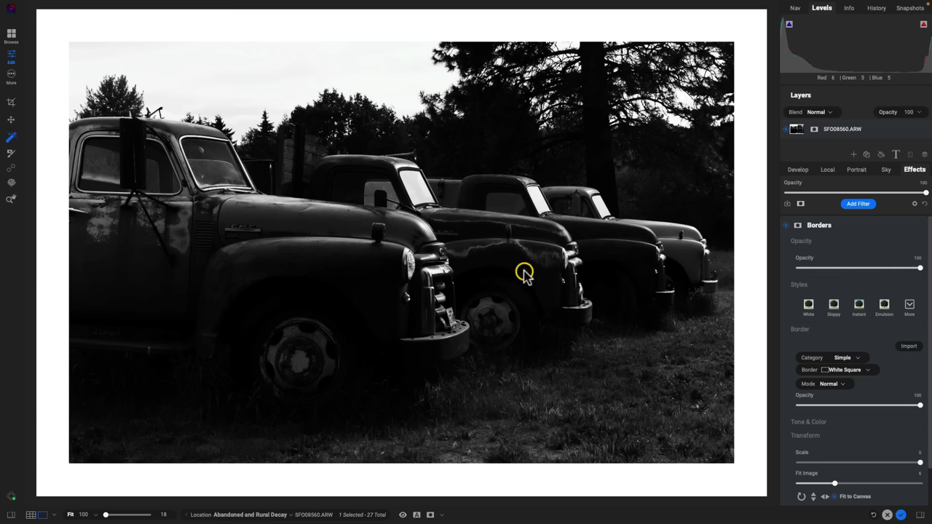
Add a Surreal Dynamic Contrast filter to the truck photo.
{"action": "right_click", "coordinate": [398, 264]}
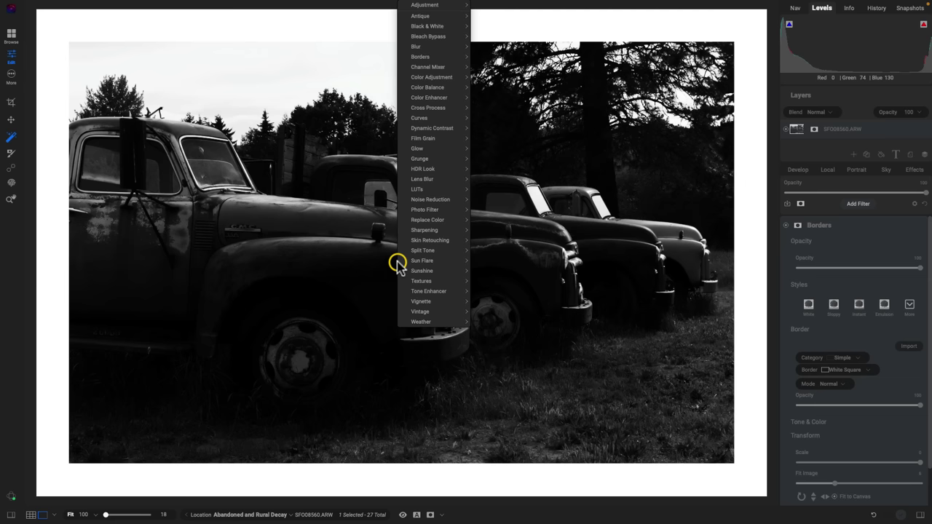
{"action": "mouse_move", "coordinate": [450, 130]}
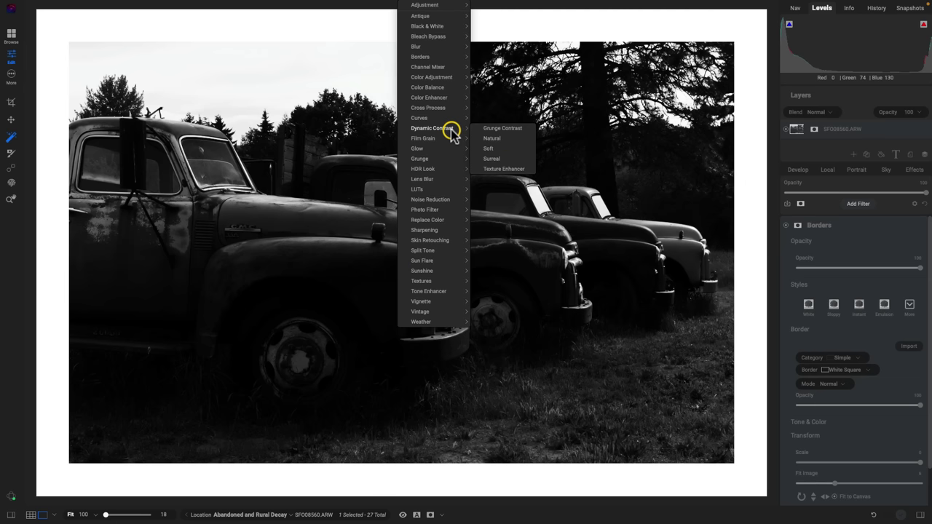
{"action": "left_click", "coordinate": [493, 159]}
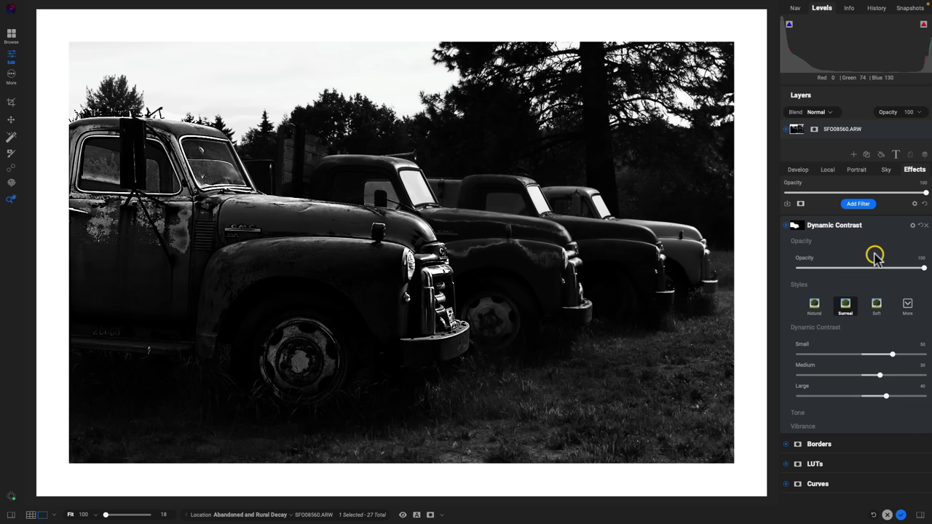
Paste the saved black-and-white bordered look onto the railroad tracks photo SF008334.ARW.
{"action": "key", "text": "Right"}
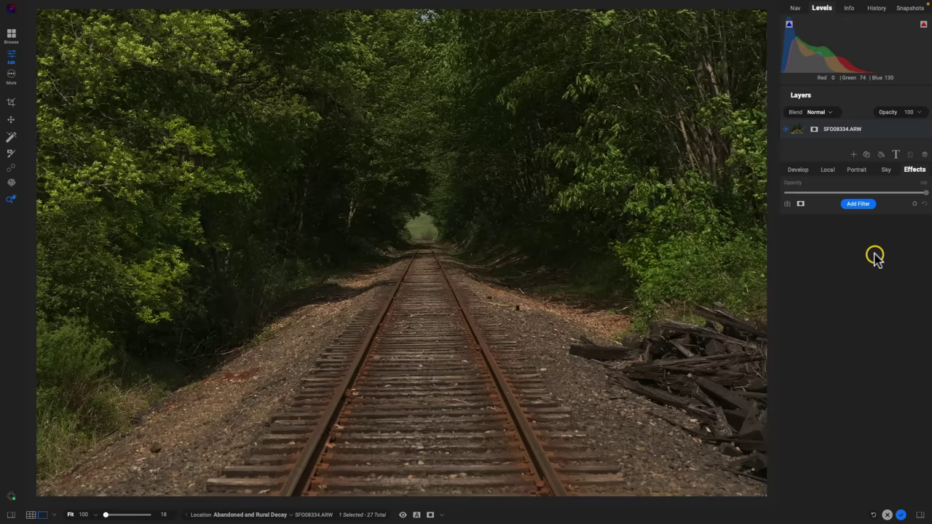
{"action": "key", "text": "super+shift+v"}
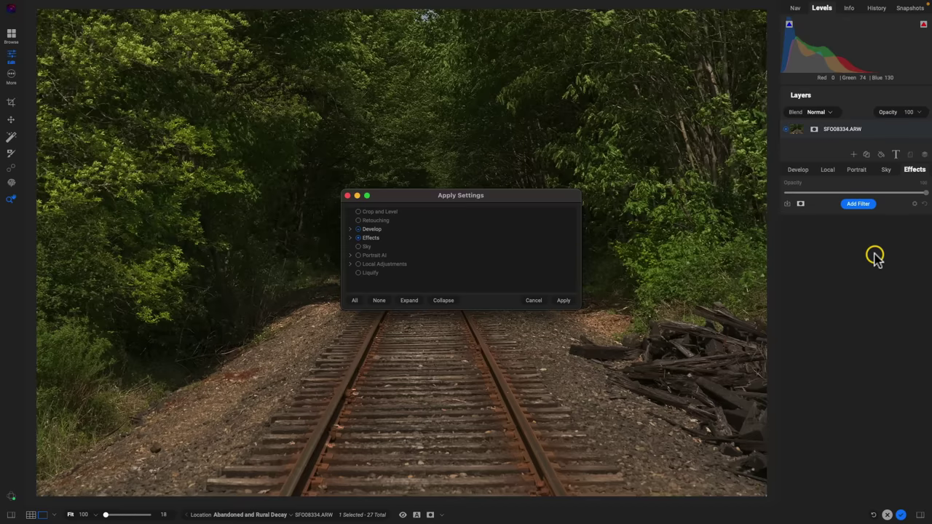
{"action": "key", "text": "Return"}
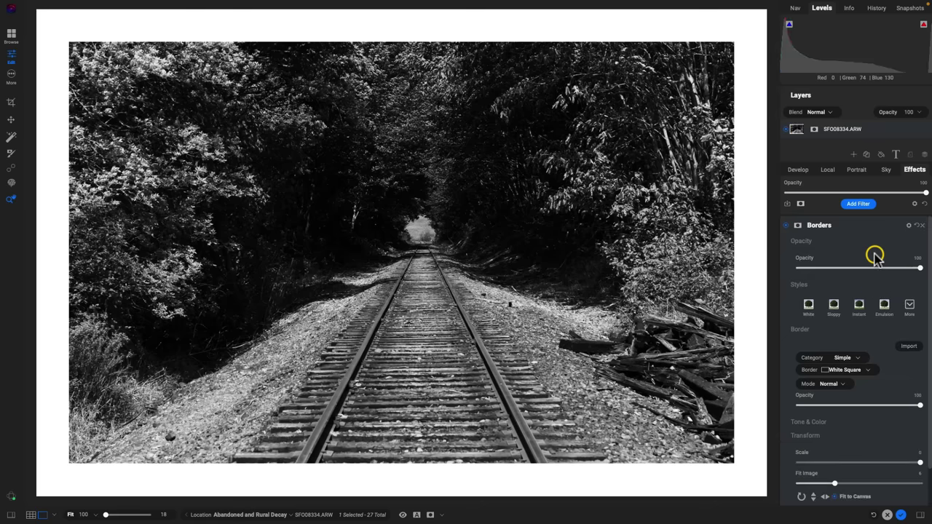
{"action": "key", "text": "Left"}
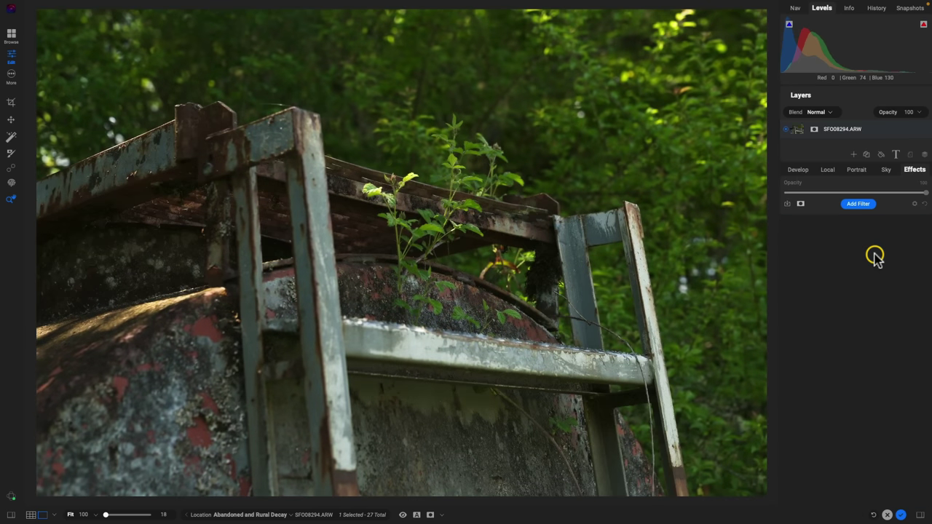
Open the cormorants photo SF009137.ARW from Birds and Wildlife and paste the saved look onto it.
{"action": "left_click", "coordinate": [293, 515]}
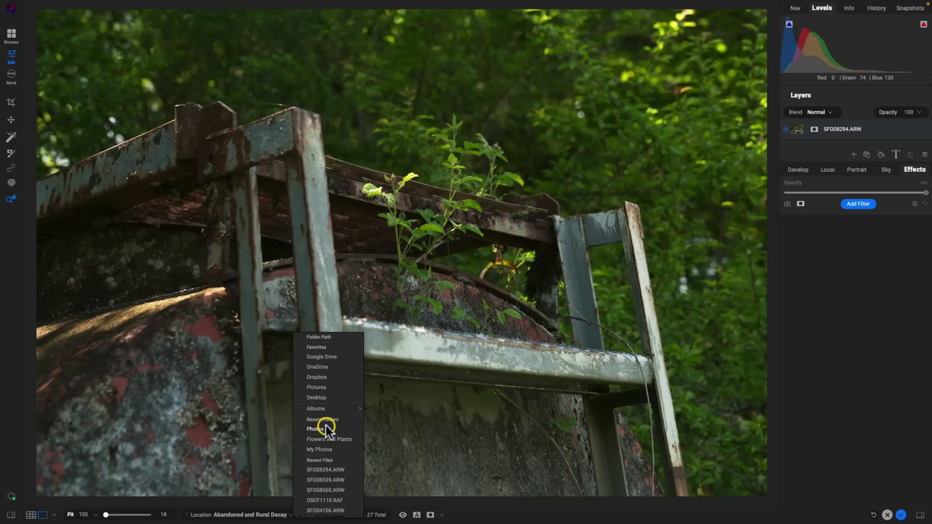
{"action": "mouse_move", "coordinate": [333, 410]}
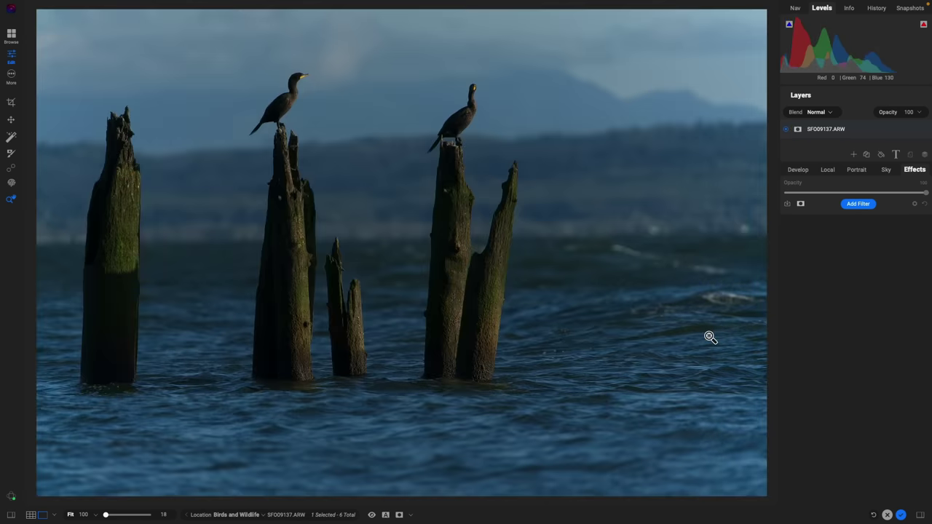
{"action": "key", "text": "super+alt+v"}
{"action": "key", "text": "Return"}
{"action": "left_click", "coordinate": [857, 335]}
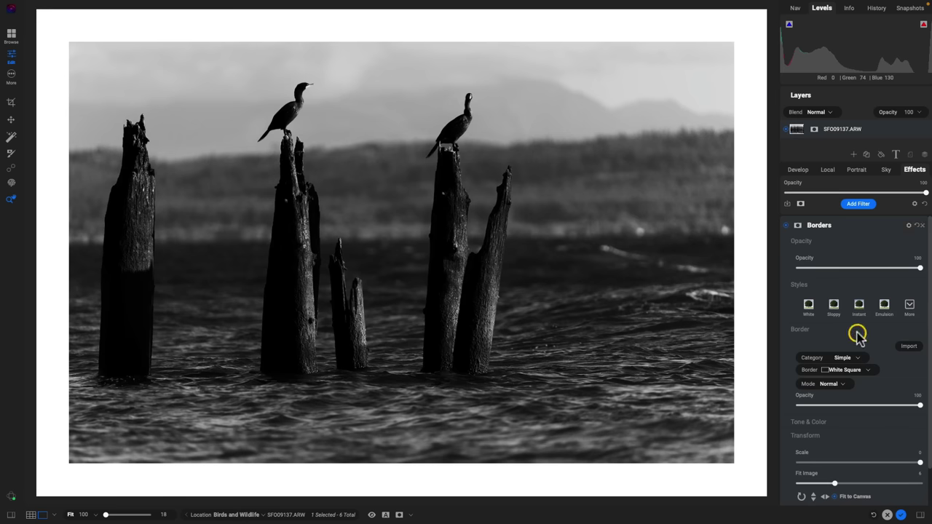